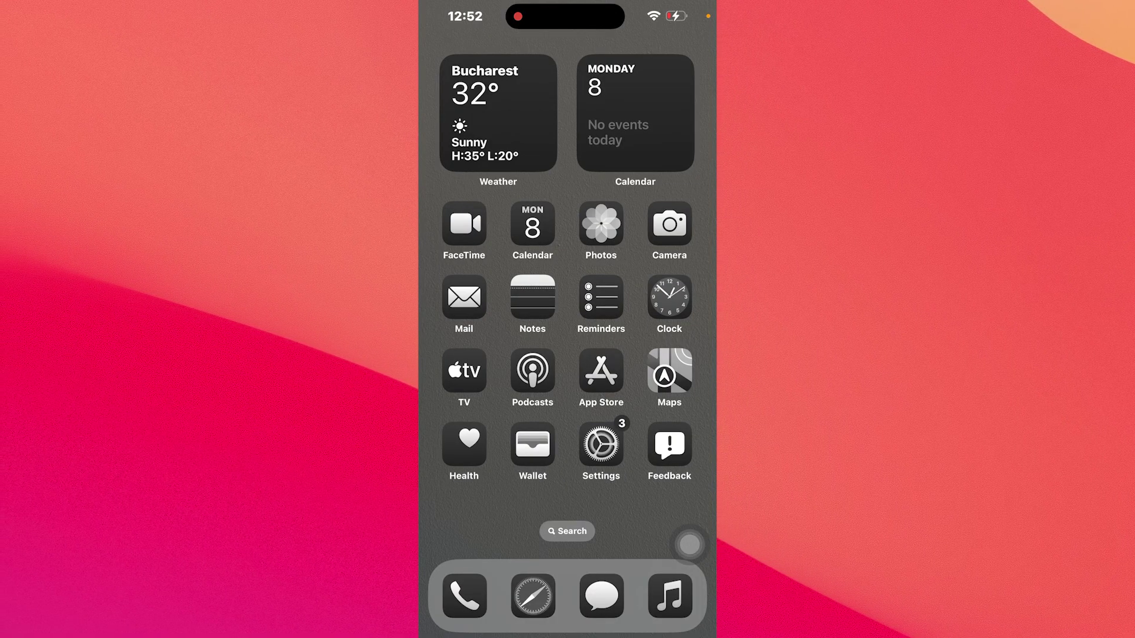
- Launch Settings and go to the Siri page, showing its Suggestions options
click(601, 443)
scroll(567, 355, down, 2)
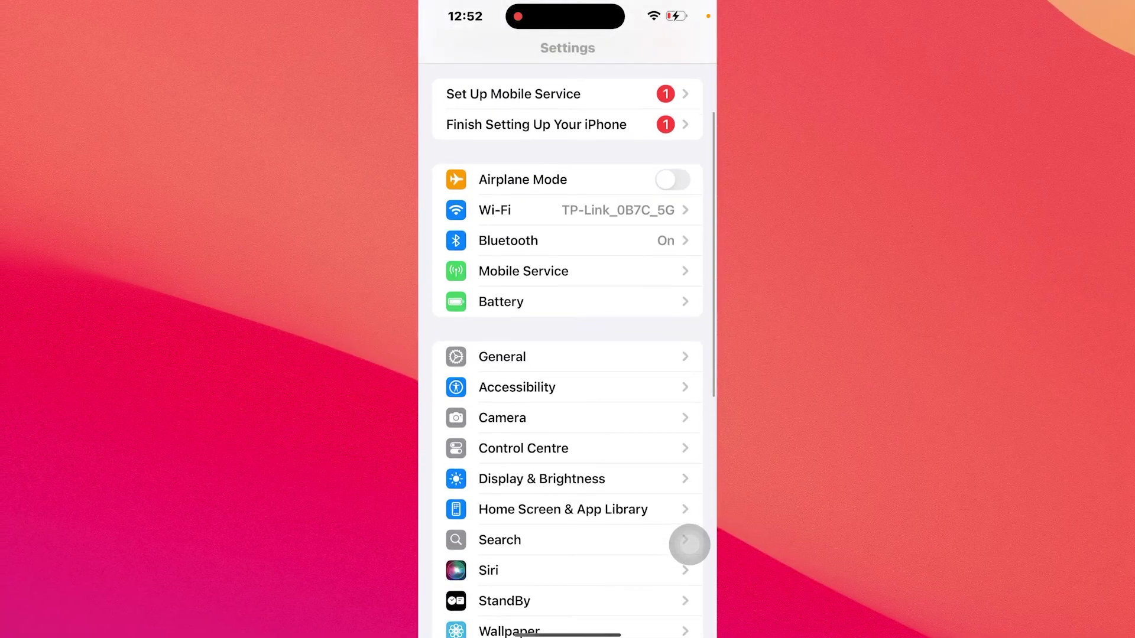
scroll(689, 545, down, 3)
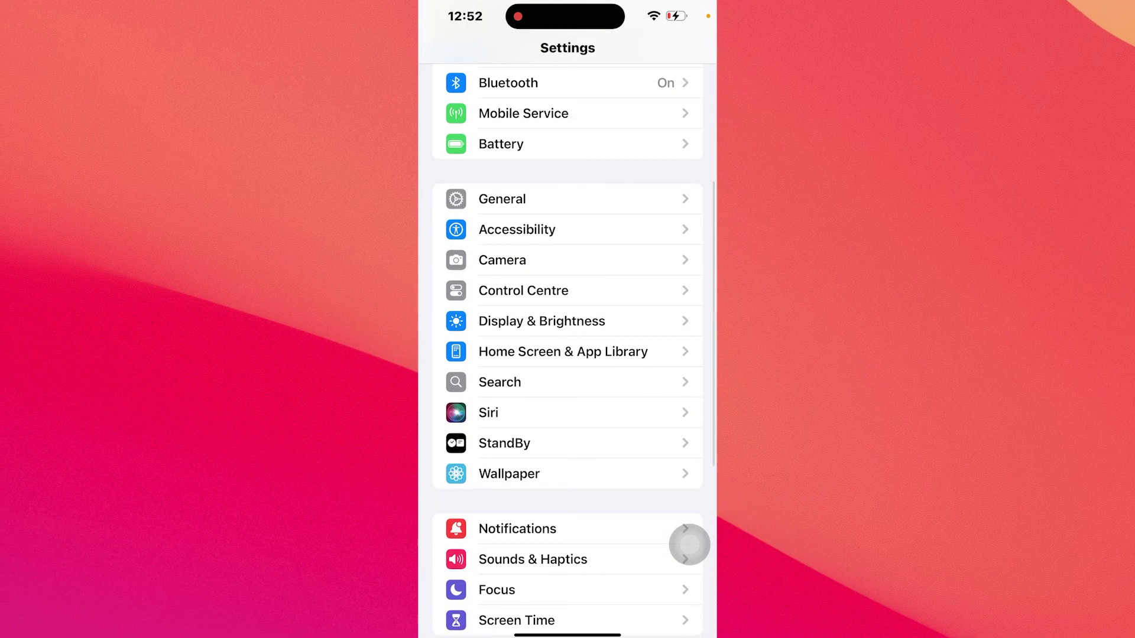
click(489, 413)
scroll(568, 355, down, 5)
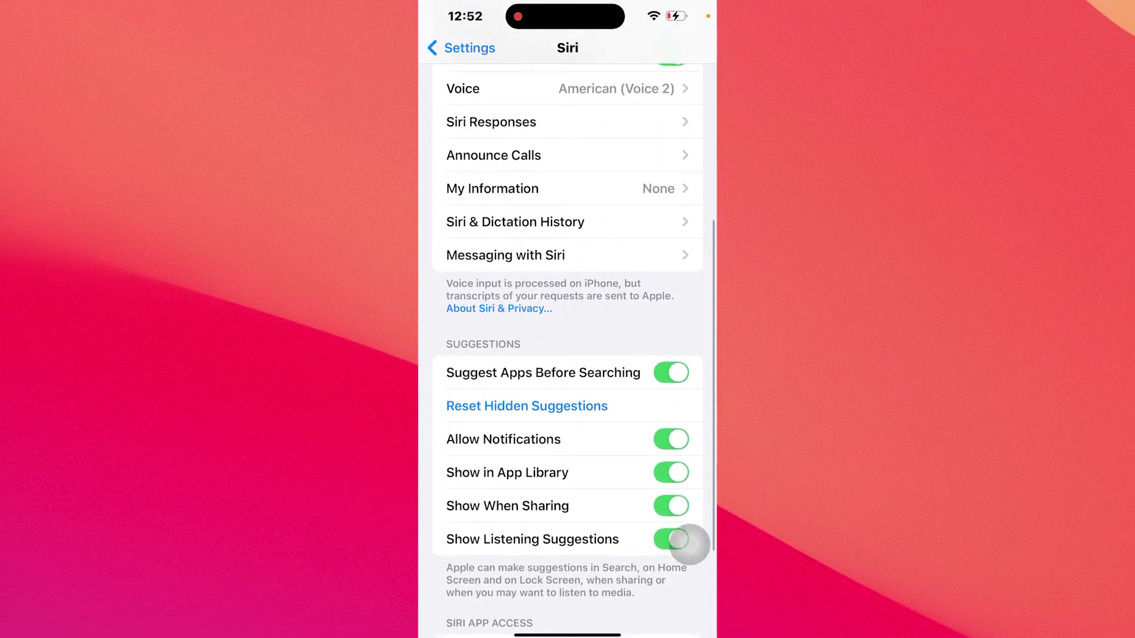
scroll(689, 543, down, 2)
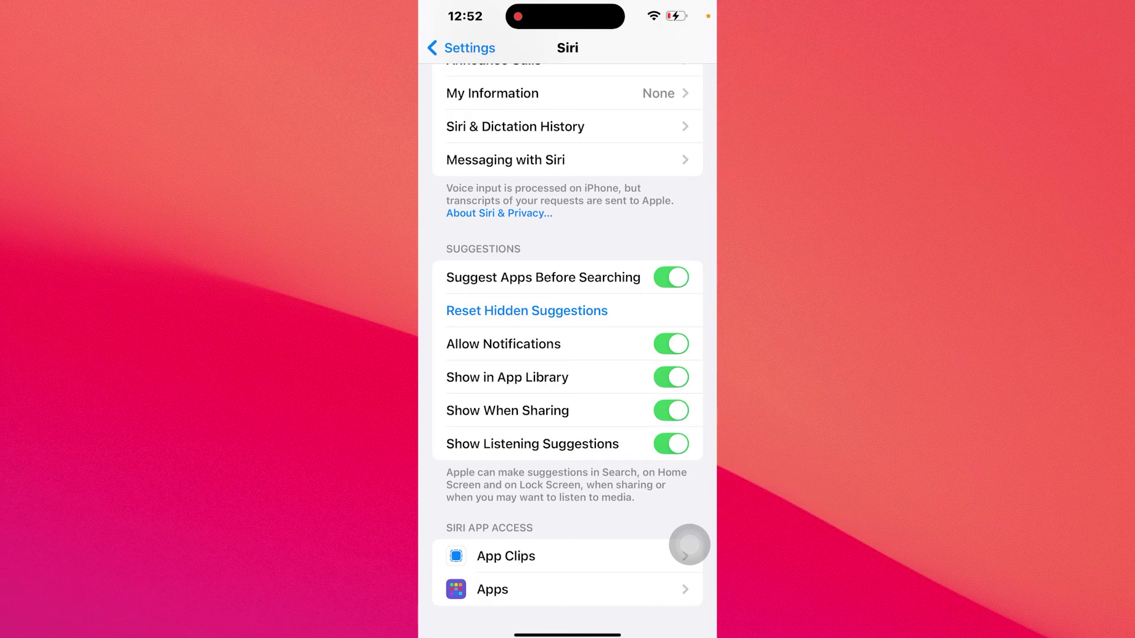
- Turn off suggestions before searching, notifications, App Library, sharing and listening, then view Siri App Access apps
click(671, 278)
click(672, 344)
click(672, 376)
click(672, 410)
click(672, 443)
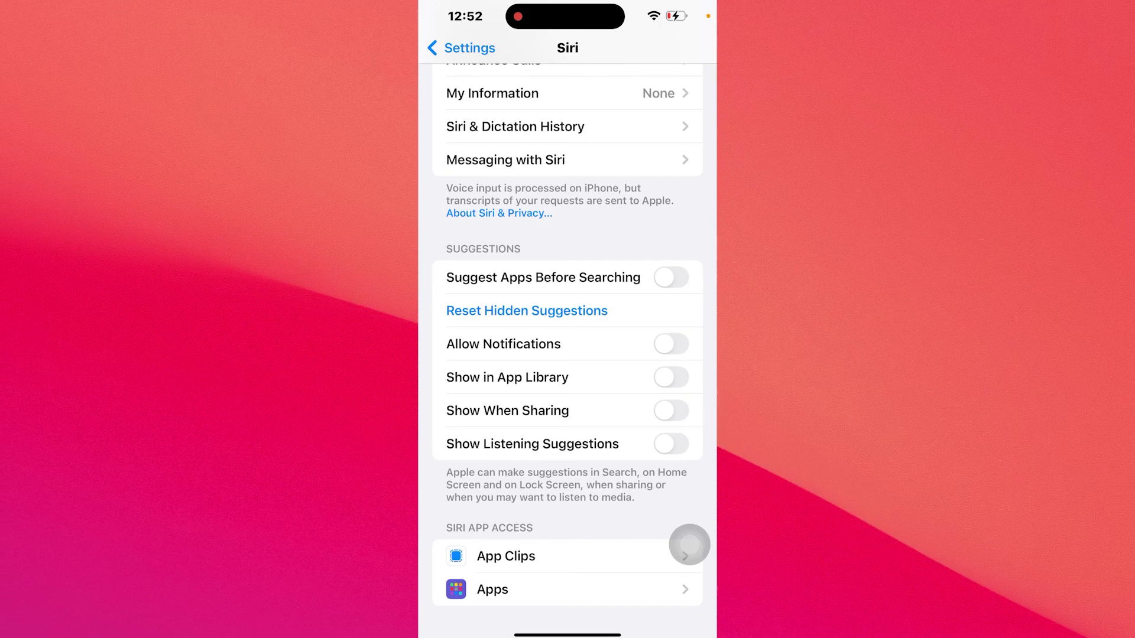
scroll(691, 545, down, 1)
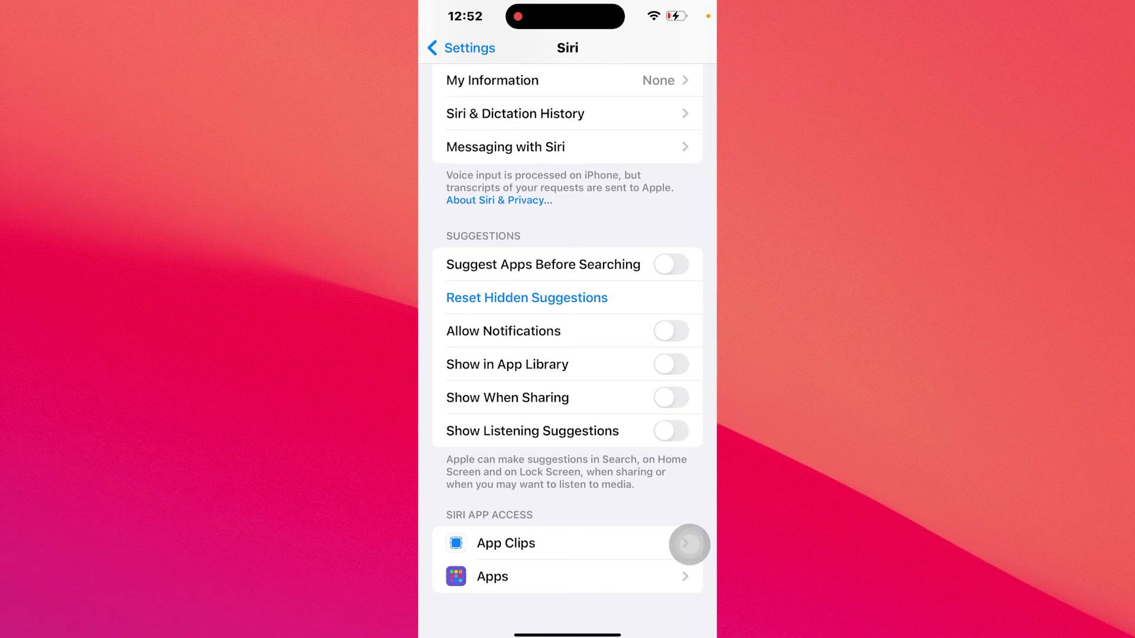
click(687, 576)
scroll(690, 544, down, 2)
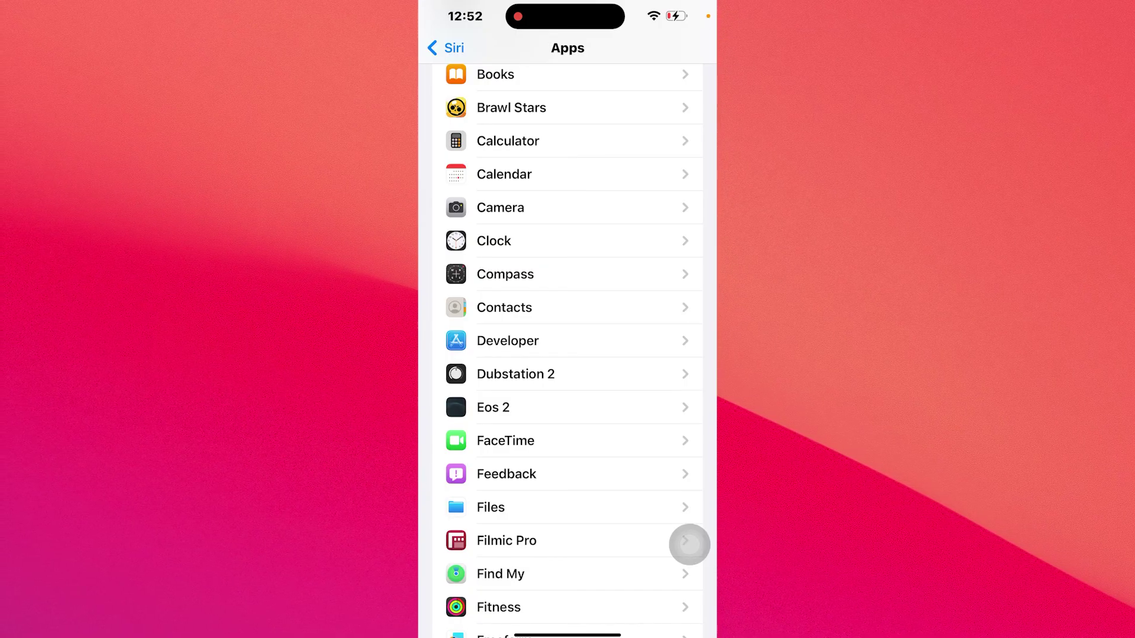
scroll(690, 545, up, 2)
- Switch off Learn from this App, Show on Home Screen and Suggest App for App Store
click(497, 136)
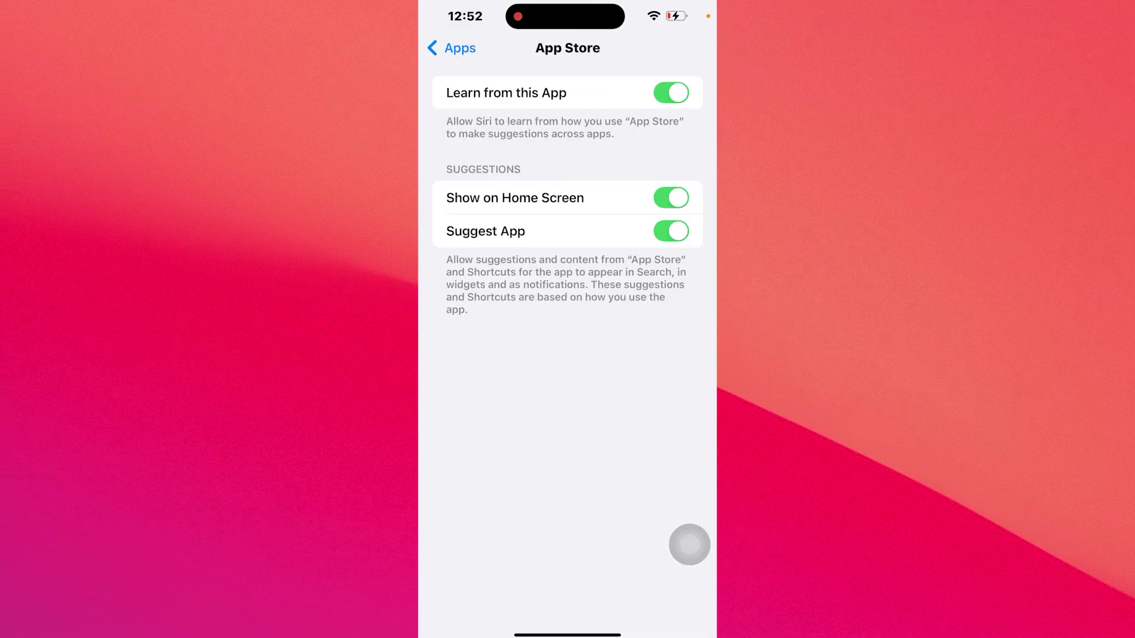
click(671, 92)
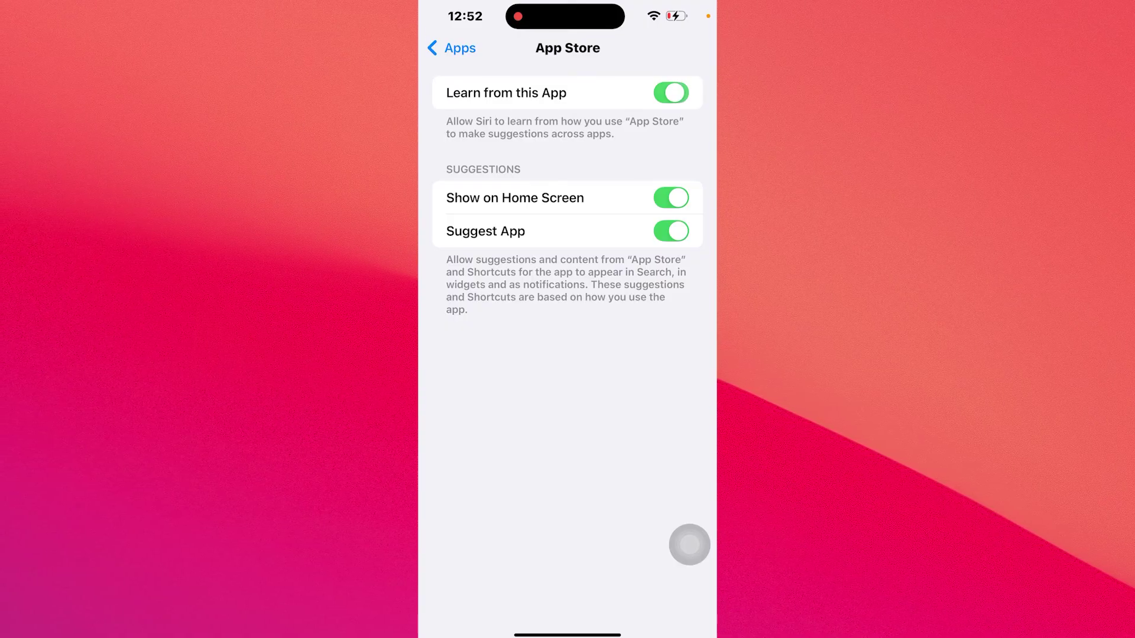
click(670, 198)
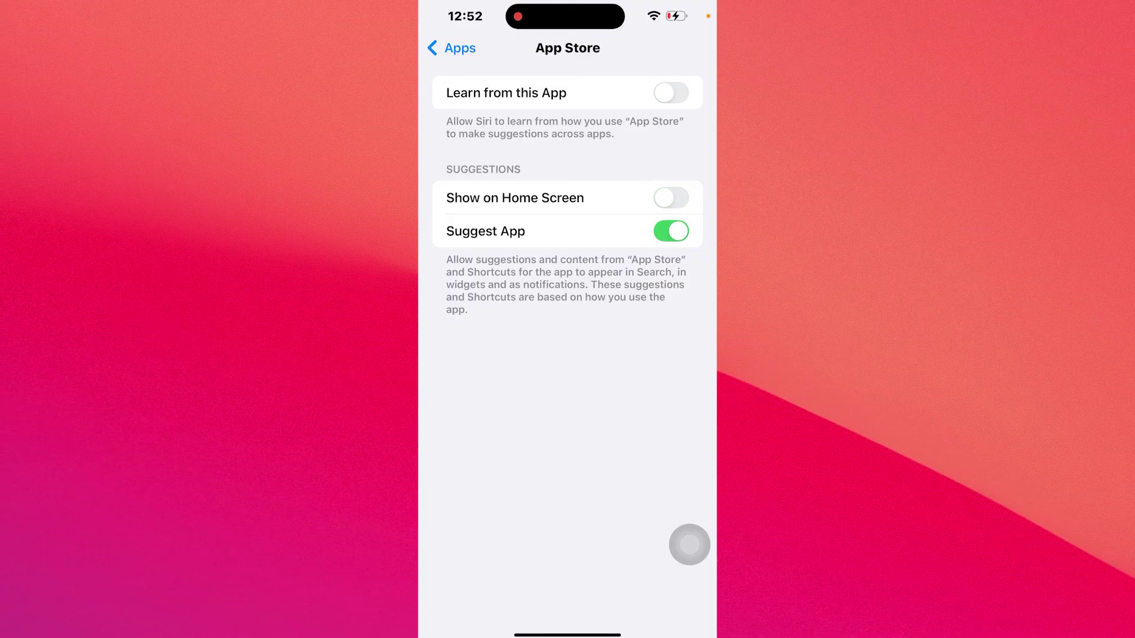
click(671, 231)
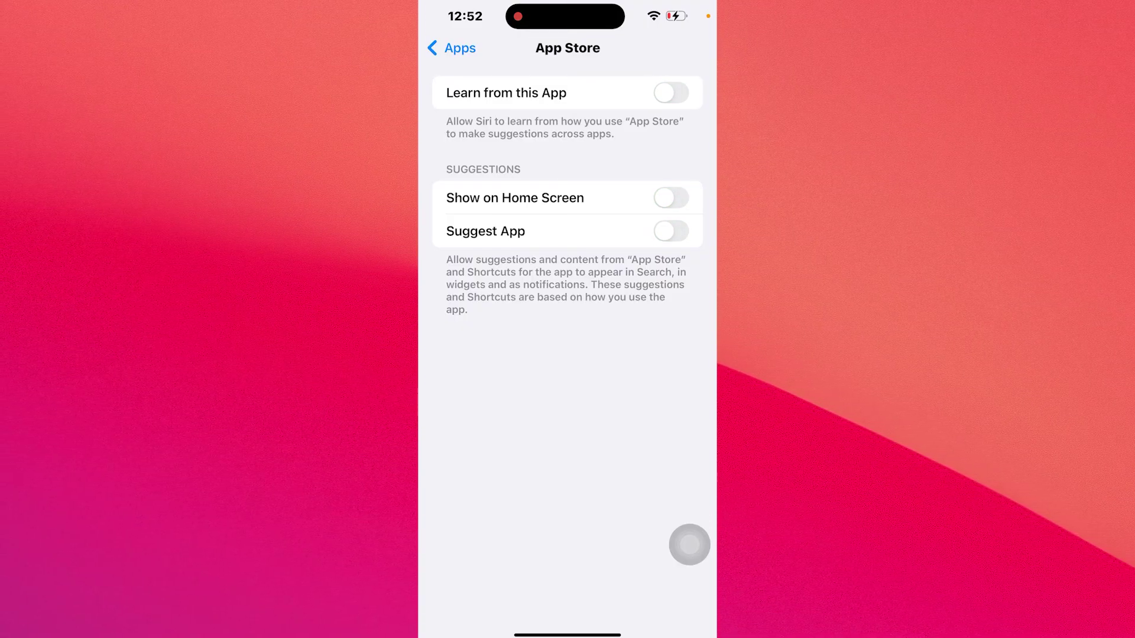
- Return to the Siri apps list and bring up the App Switcher
click(451, 49)
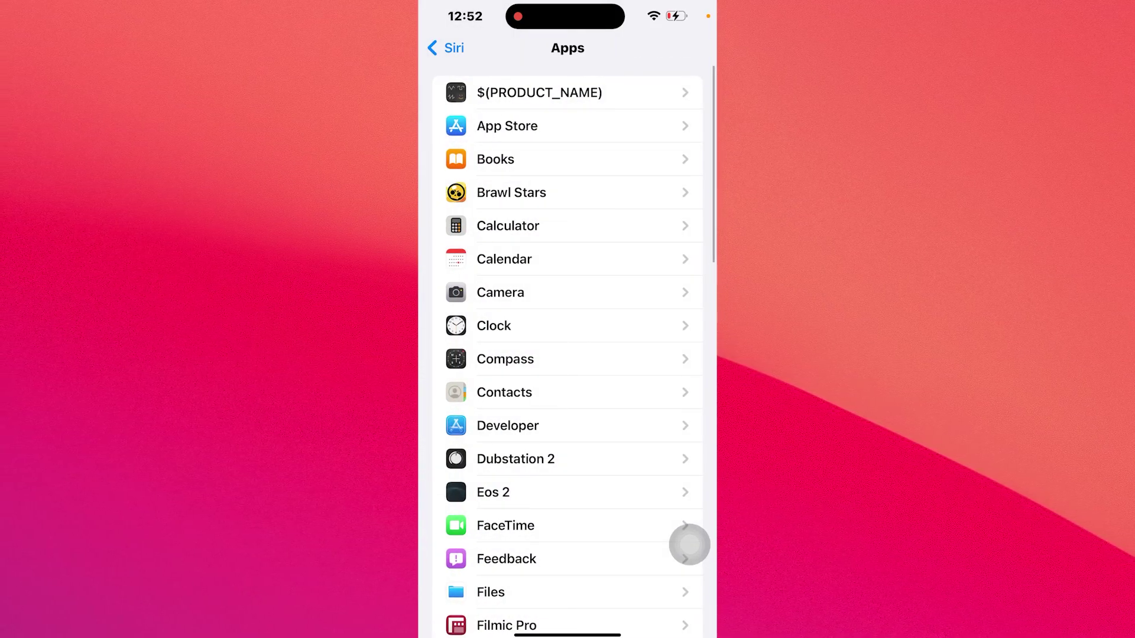
drag(567, 634, 567, 373)
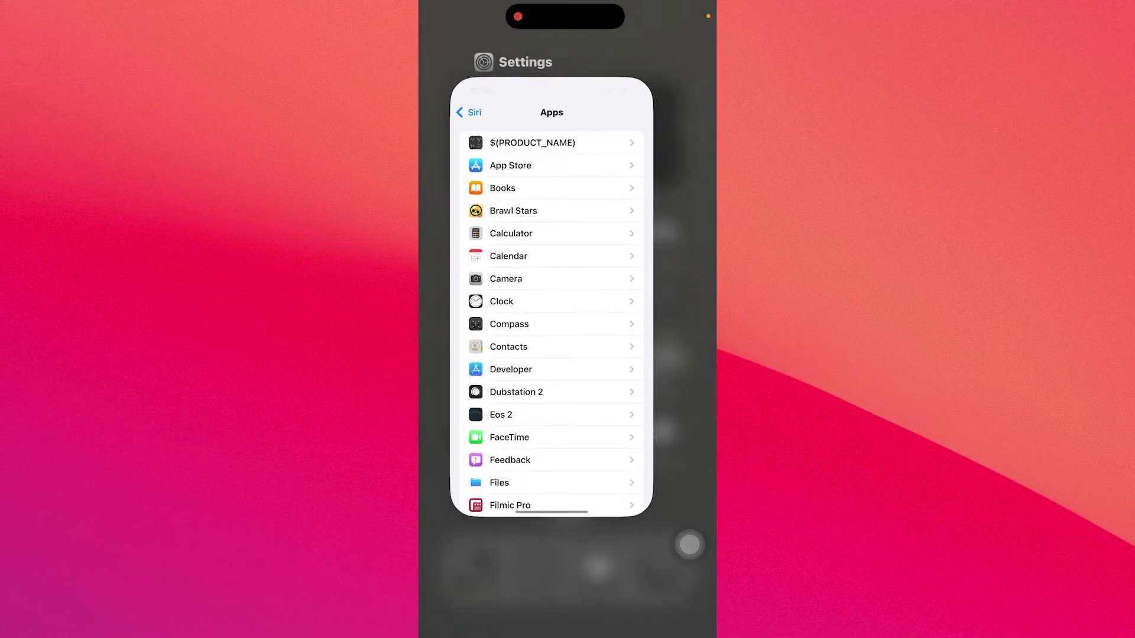